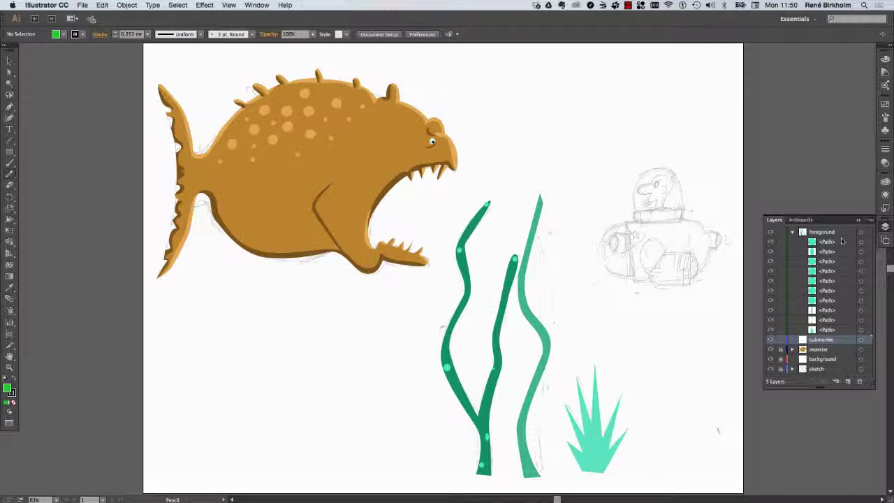
- Collapse and lock the foreground layer, then zoom in on the submarine sketch
{"action": "left_click", "coordinate": [793, 232]}
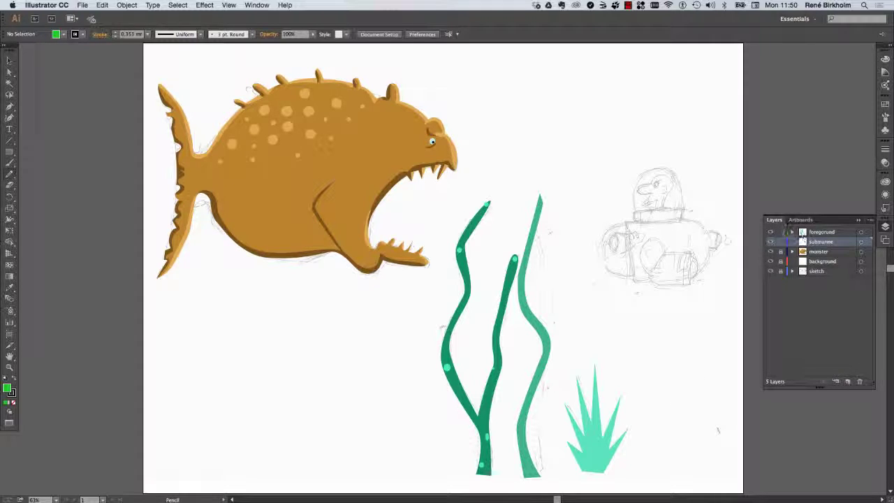
{"action": "left_click", "coordinate": [780, 232]}
{"action": "left_click_drag", "start_coordinate": [812, 249], "coordinate": [844, 248]}
{"action": "key", "text": "z"}
{"action": "left_click_drag", "start_coordinate": [578, 154], "coordinate": [734, 306]}
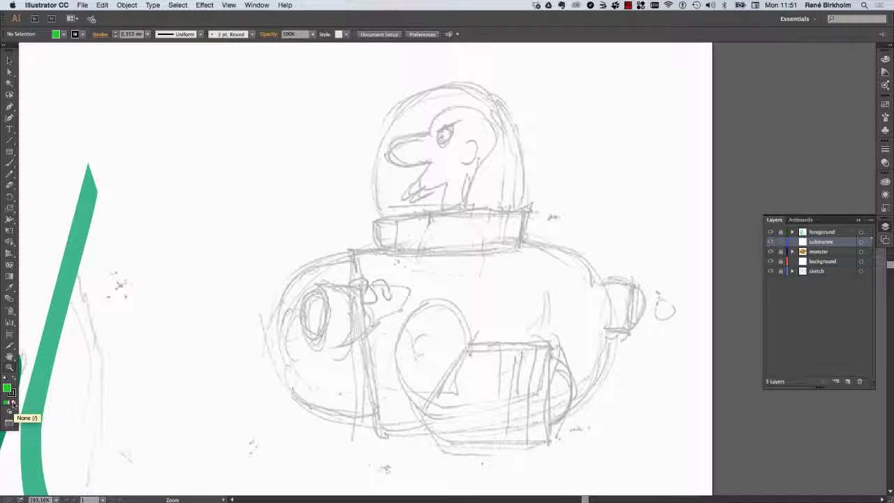
- Set fill to None and make the Pencil tool auto-close paths within 15 px
{"action": "left_click", "coordinate": [13, 404]}
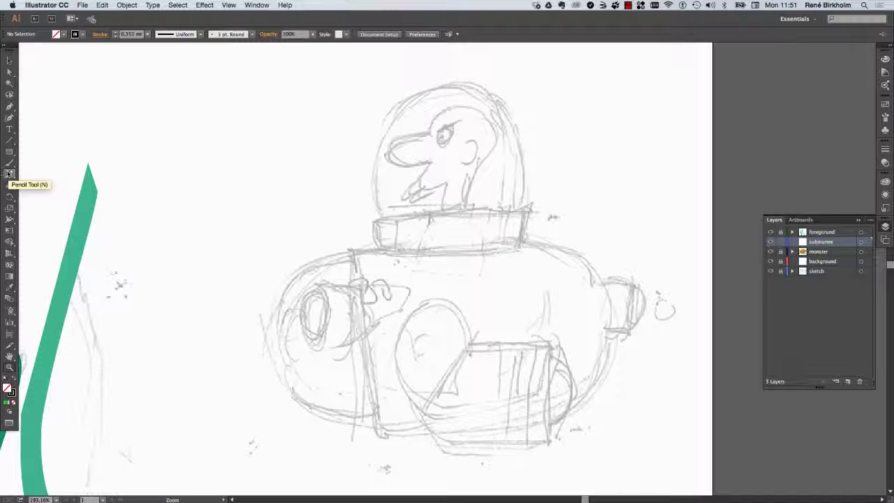
{"action": "left_click", "coordinate": [10, 173]}
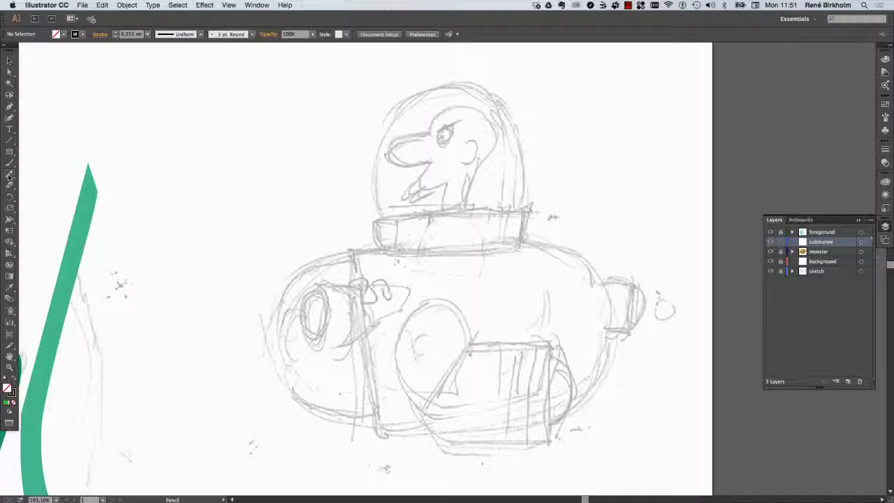
{"action": "double_click", "coordinate": [9, 176]}
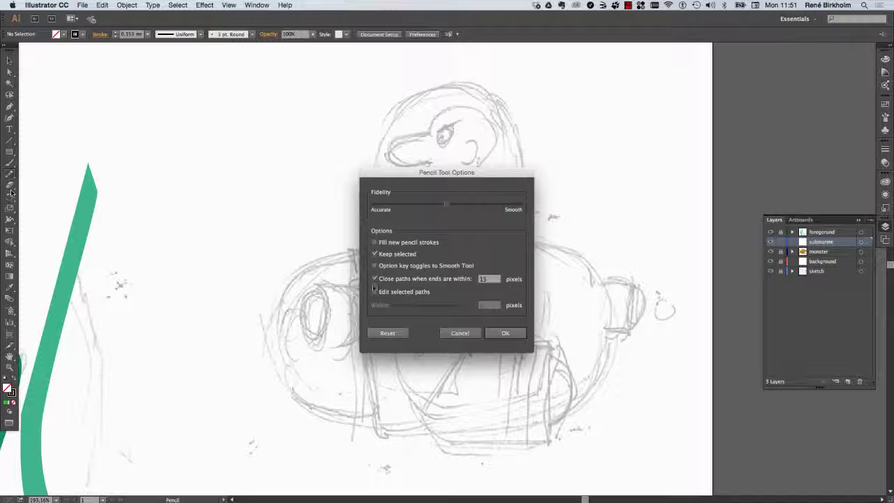
{"action": "left_click", "coordinate": [374, 279]}
{"action": "left_click", "coordinate": [374, 278]}
{"action": "left_click", "coordinate": [509, 333]}
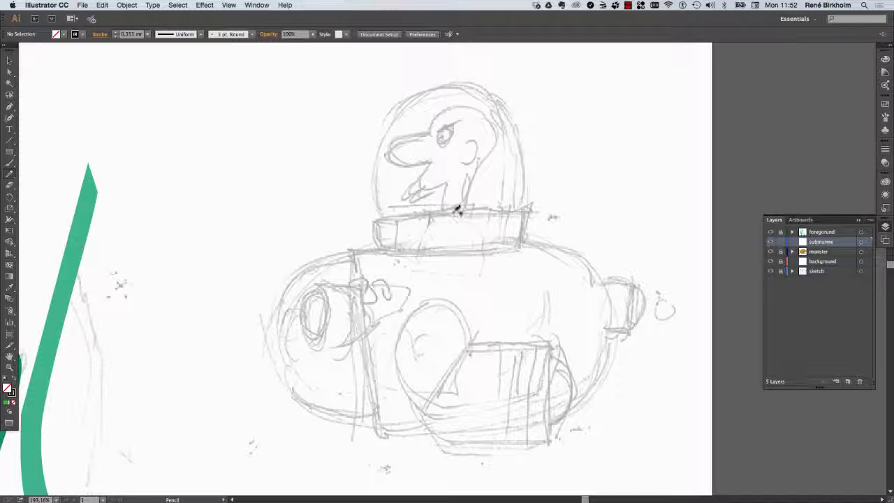
- Pencil-trace the pilot's head, eye, eyebrow, beard and ear, then the glass dome around them
{"action": "mouse_move", "coordinate": [470, 217]}
{"action": "left_mouse_down"}
{"action": "mouse_move", "coordinate": [494, 144]}
{"action": "mouse_move", "coordinate": [430, 129]}
{"action": "mouse_move", "coordinate": [389, 150]}
{"action": "mouse_move", "coordinate": [402, 164]}
{"action": "mouse_move", "coordinate": [430, 159]}
{"action": "mouse_move", "coordinate": [423, 190]}
{"action": "mouse_move", "coordinate": [445, 182]}
{"action": "mouse_move", "coordinate": [450, 222]}
{"action": "mouse_move", "coordinate": [473, 214]}
{"action": "mouse_move", "coordinate": [463, 224]}
{"action": "left_mouse_up"}
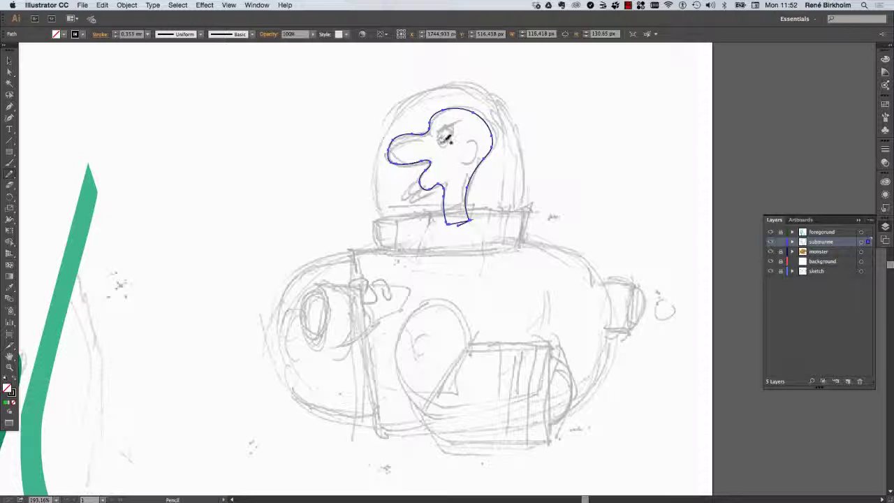
{"action": "left_click_drag", "start_coordinate": [446, 122], "coordinate": [445, 125]}
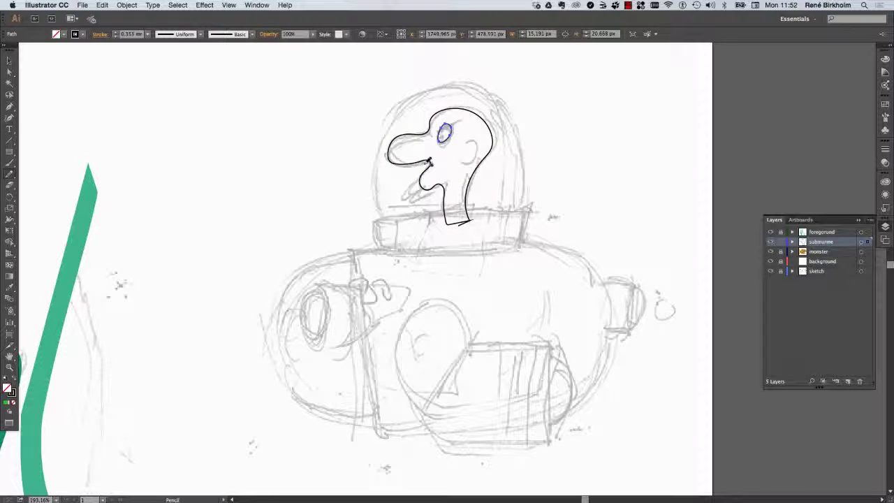
{"action": "left_click_drag", "start_coordinate": [443, 128], "coordinate": [446, 130]}
{"action": "mouse_move", "coordinate": [464, 116]}
{"action": "left_mouse_down"}
{"action": "mouse_move", "coordinate": [458, 108]}
{"action": "mouse_move", "coordinate": [443, 117]}
{"action": "left_mouse_up"}
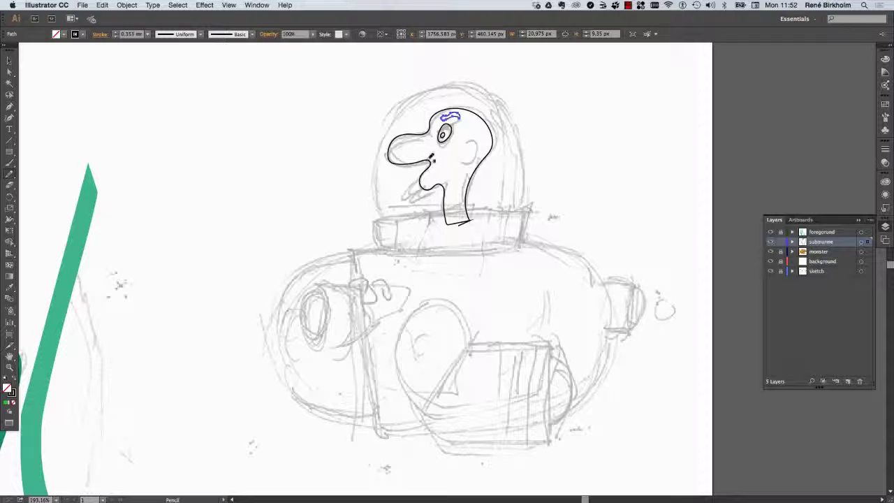
{"action": "mouse_move", "coordinate": [430, 158]}
{"action": "left_mouse_down"}
{"action": "mouse_move", "coordinate": [413, 192]}
{"action": "mouse_move", "coordinate": [446, 179]}
{"action": "mouse_move", "coordinate": [430, 159]}
{"action": "left_mouse_up"}
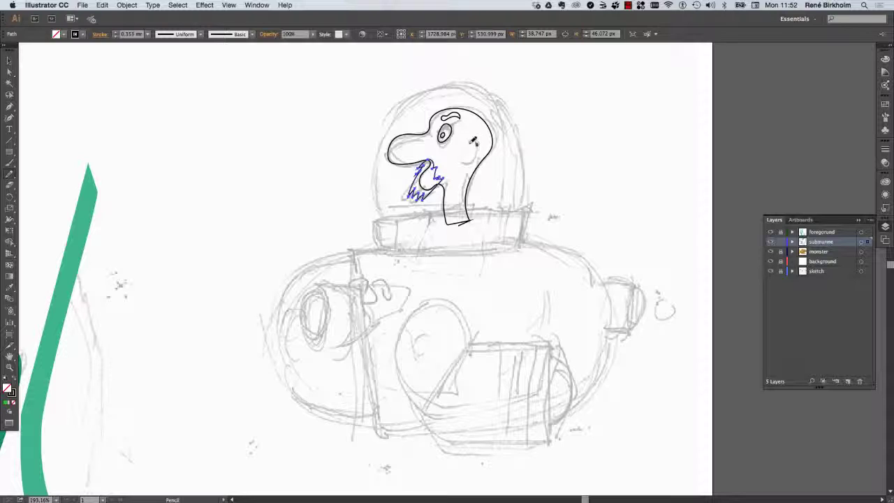
{"action": "mouse_move", "coordinate": [466, 145]}
{"action": "left_mouse_down"}
{"action": "mouse_move", "coordinate": [480, 144]}
{"action": "mouse_move", "coordinate": [472, 146]}
{"action": "left_mouse_up"}
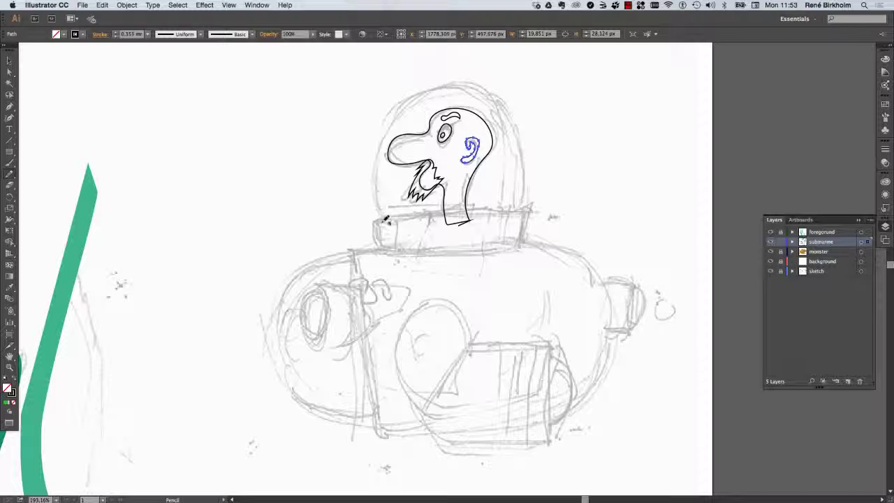
{"action": "mouse_move", "coordinate": [382, 223]}
{"action": "left_mouse_down"}
{"action": "mouse_move", "coordinate": [377, 182]}
{"action": "mouse_move", "coordinate": [414, 93]}
{"action": "mouse_move", "coordinate": [466, 82]}
{"action": "mouse_move", "coordinate": [504, 99]}
{"action": "mouse_move", "coordinate": [523, 123]}
{"action": "mouse_move", "coordinate": [526, 156]}
{"action": "mouse_move", "coordinate": [518, 228]}
{"action": "mouse_move", "coordinate": [374, 228]}
{"action": "left_mouse_up"}
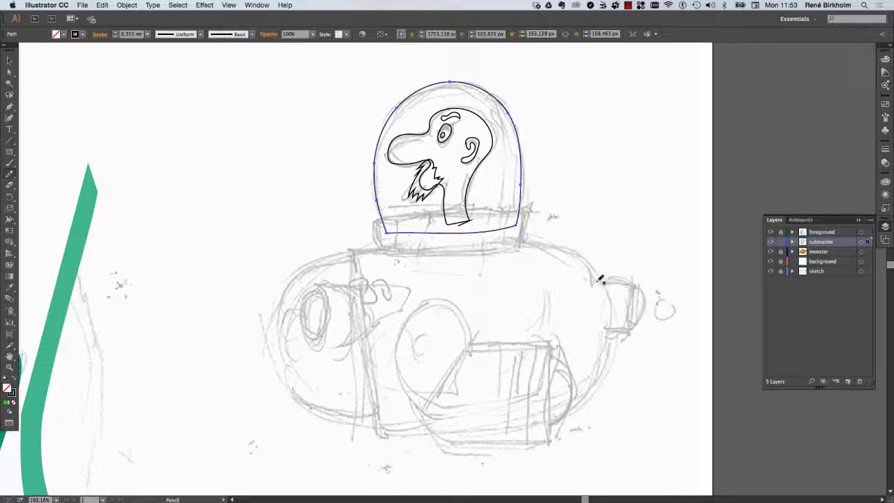
- Pencil-trace the rear box fin, front hull section, main hull body and collar under the dome
{"action": "mouse_move", "coordinate": [593, 279]}
{"action": "left_mouse_down"}
{"action": "mouse_move", "coordinate": [640, 280]}
{"action": "mouse_move", "coordinate": [628, 330]}
{"action": "mouse_move", "coordinate": [592, 323]}
{"action": "mouse_move", "coordinate": [592, 279]}
{"action": "left_mouse_up"}
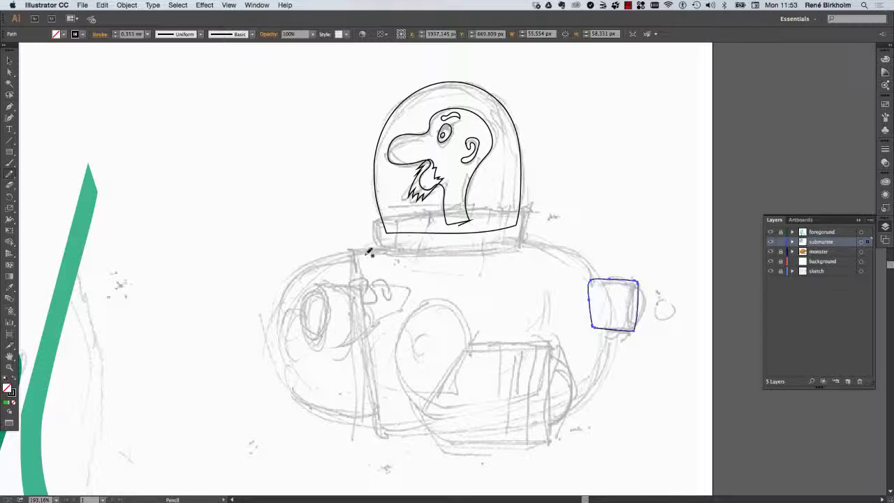
{"action": "mouse_move", "coordinate": [370, 254]}
{"action": "left_mouse_down"}
{"action": "mouse_move", "coordinate": [307, 268]}
{"action": "mouse_move", "coordinate": [282, 297]}
{"action": "mouse_move", "coordinate": [279, 319]}
{"action": "mouse_move", "coordinate": [292, 375]}
{"action": "mouse_move", "coordinate": [314, 401]}
{"action": "mouse_move", "coordinate": [375, 413]}
{"action": "mouse_move", "coordinate": [393, 410]}
{"action": "mouse_move", "coordinate": [383, 277]}
{"action": "mouse_move", "coordinate": [375, 251]}
{"action": "mouse_move", "coordinate": [342, 256]}
{"action": "left_mouse_up"}
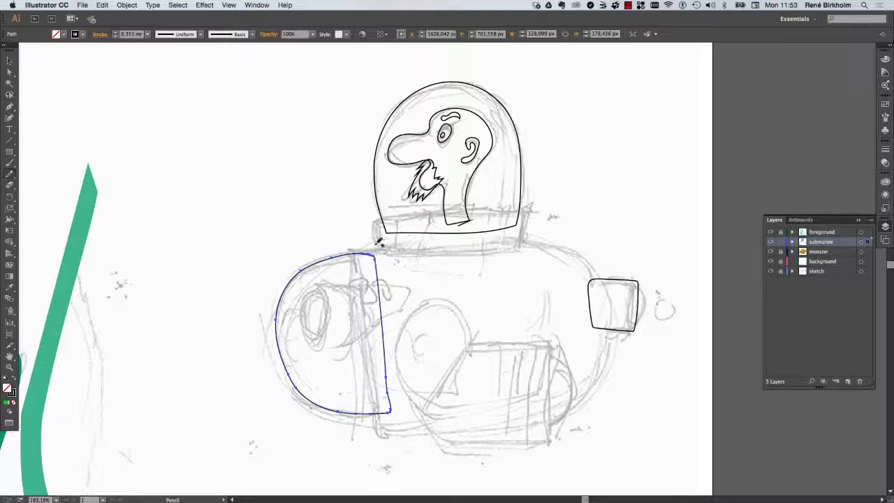
{"action": "mouse_move", "coordinate": [353, 247]}
{"action": "left_mouse_down"}
{"action": "mouse_move", "coordinate": [371, 413]}
{"action": "mouse_move", "coordinate": [447, 423]}
{"action": "mouse_move", "coordinate": [551, 411]}
{"action": "mouse_move", "coordinate": [585, 394]}
{"action": "mouse_move", "coordinate": [612, 358]}
{"action": "mouse_move", "coordinate": [616, 297]}
{"action": "mouse_move", "coordinate": [585, 253]}
{"action": "mouse_move", "coordinate": [552, 242]}
{"action": "mouse_move", "coordinate": [374, 240]}
{"action": "left_mouse_up"}
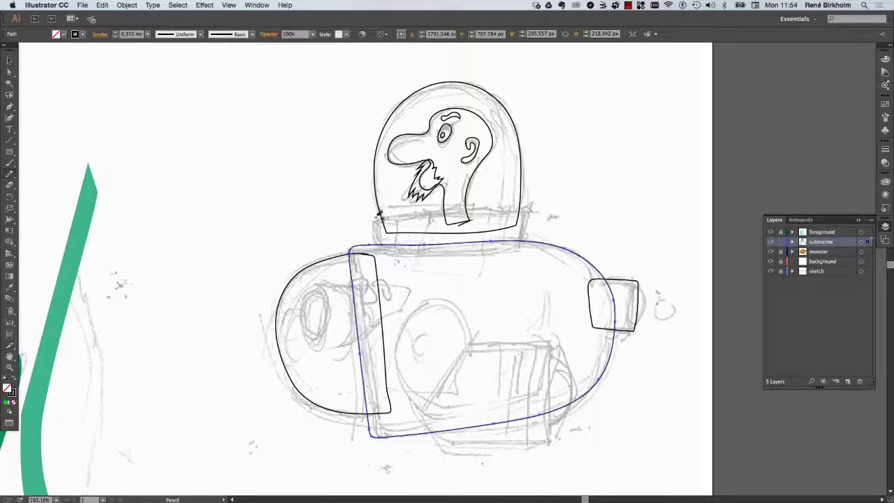
{"action": "mouse_move", "coordinate": [378, 213]}
{"action": "left_mouse_down"}
{"action": "mouse_move", "coordinate": [524, 207]}
{"action": "mouse_move", "coordinate": [530, 236]}
{"action": "mouse_move", "coordinate": [379, 249]}
{"action": "mouse_move", "coordinate": [376, 216]}
{"action": "mouse_move", "coordinate": [369, 222]}
{"action": "left_mouse_up"}
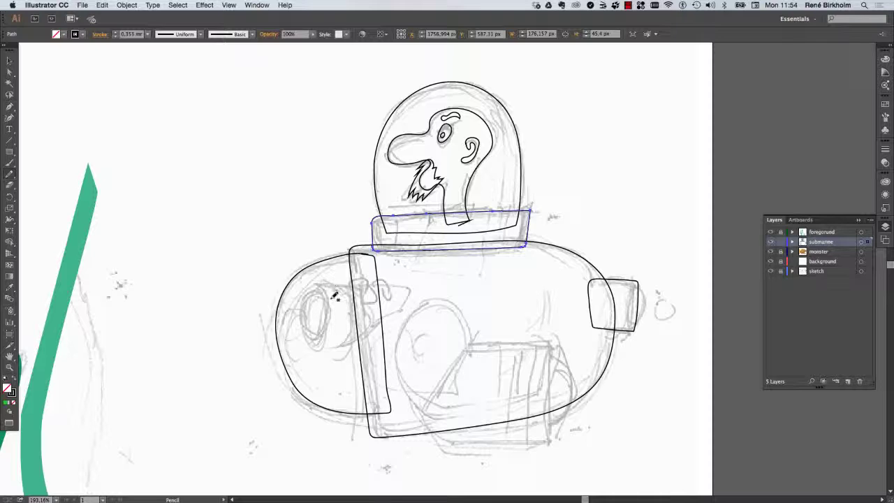
- Trace the cannon's muzzle oval, barrel and the small ring on it
{"action": "mouse_move", "coordinate": [326, 288]}
{"action": "left_mouse_down"}
{"action": "mouse_move", "coordinate": [312, 297]}
{"action": "mouse_move", "coordinate": [307, 318]}
{"action": "mouse_move", "coordinate": [317, 339]}
{"action": "mouse_move", "coordinate": [336, 327]}
{"action": "left_mouse_up"}
{"action": "left_click_drag", "start_coordinate": [335, 289], "coordinate": [326, 290]}
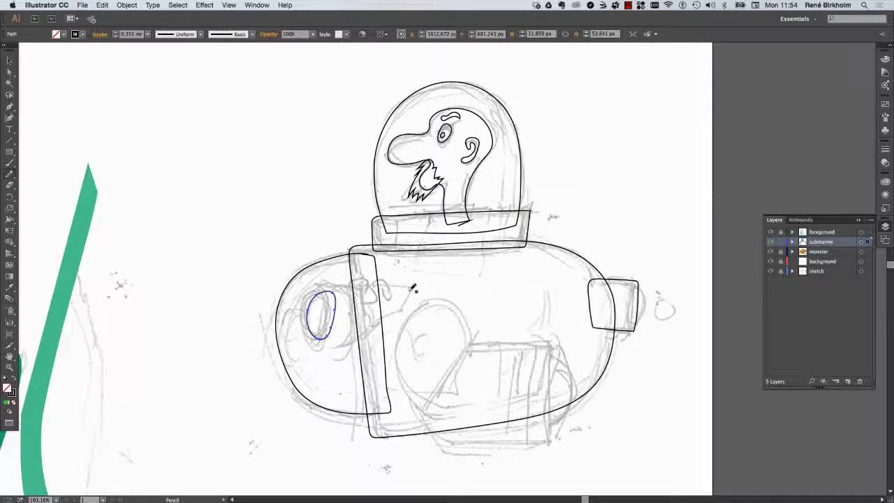
{"action": "mouse_move", "coordinate": [405, 304]}
{"action": "left_mouse_down"}
{"action": "mouse_move", "coordinate": [350, 343]}
{"action": "mouse_move", "coordinate": [327, 333]}
{"action": "mouse_move", "coordinate": [327, 287]}
{"action": "mouse_move", "coordinate": [356, 274]}
{"action": "mouse_move", "coordinate": [383, 277]}
{"action": "mouse_move", "coordinate": [393, 308]}
{"action": "left_mouse_up"}
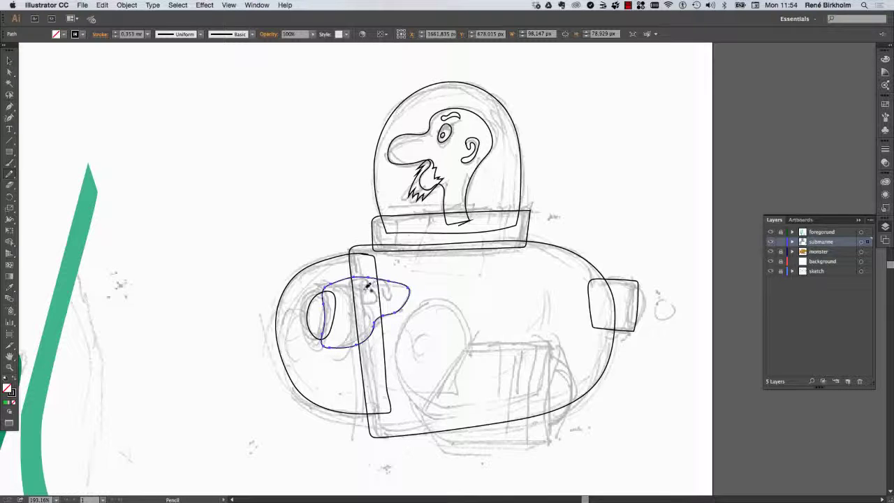
{"action": "mouse_move", "coordinate": [354, 299]}
{"action": "left_mouse_down"}
{"action": "mouse_move", "coordinate": [373, 289]}
{"action": "mouse_move", "coordinate": [349, 298]}
{"action": "left_mouse_up"}
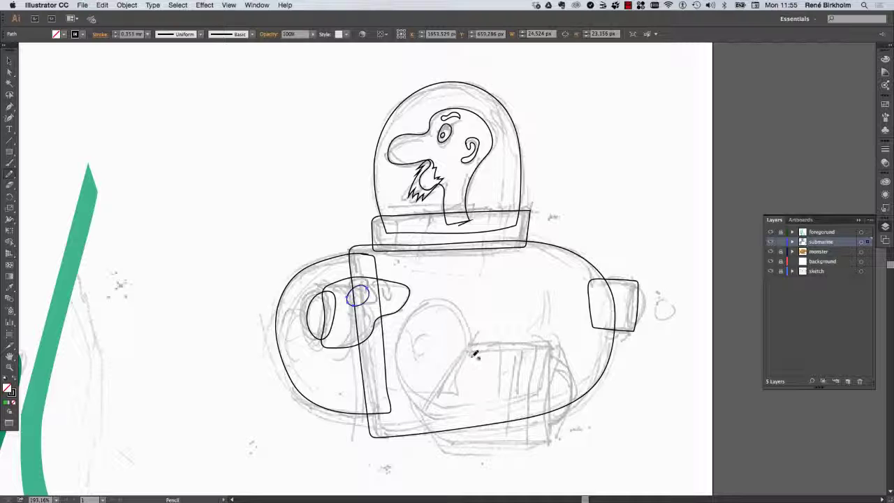
- Trace the egg-shaped porthole with inner circle, lower curved fin, boxy compartment and a rivet
{"action": "mouse_move", "coordinate": [473, 355]}
{"action": "left_mouse_down"}
{"action": "mouse_move", "coordinate": [450, 298]}
{"action": "mouse_move", "coordinate": [413, 309]}
{"action": "mouse_move", "coordinate": [405, 349]}
{"action": "mouse_move", "coordinate": [430, 410]}
{"action": "mouse_move", "coordinate": [454, 394]}
{"action": "mouse_move", "coordinate": [475, 354]}
{"action": "left_mouse_up"}
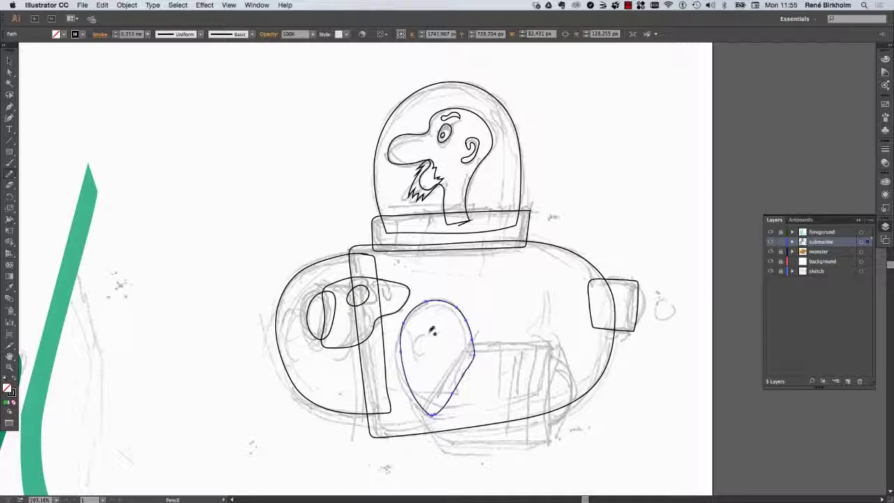
{"action": "left_click_drag", "start_coordinate": [438, 339], "coordinate": [434, 331]}
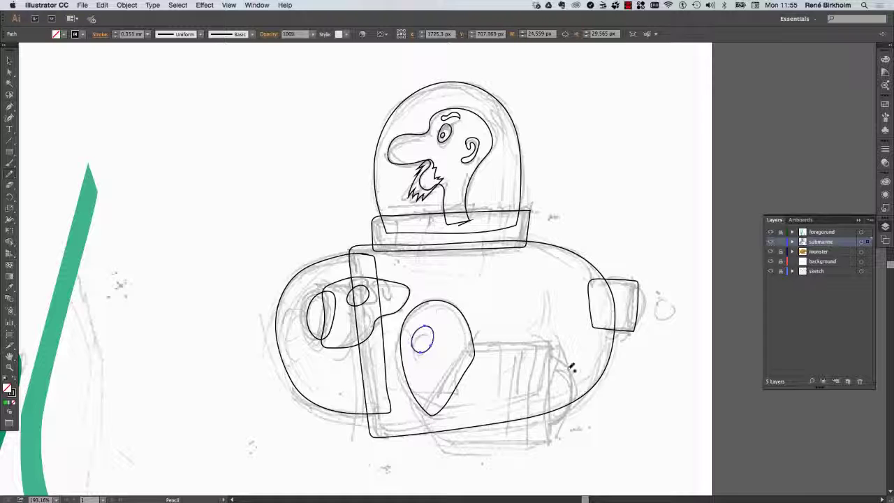
{"action": "mouse_move", "coordinate": [549, 349]}
{"action": "left_mouse_down"}
{"action": "mouse_move", "coordinate": [566, 374]}
{"action": "mouse_move", "coordinate": [549, 425]}
{"action": "left_mouse_up"}
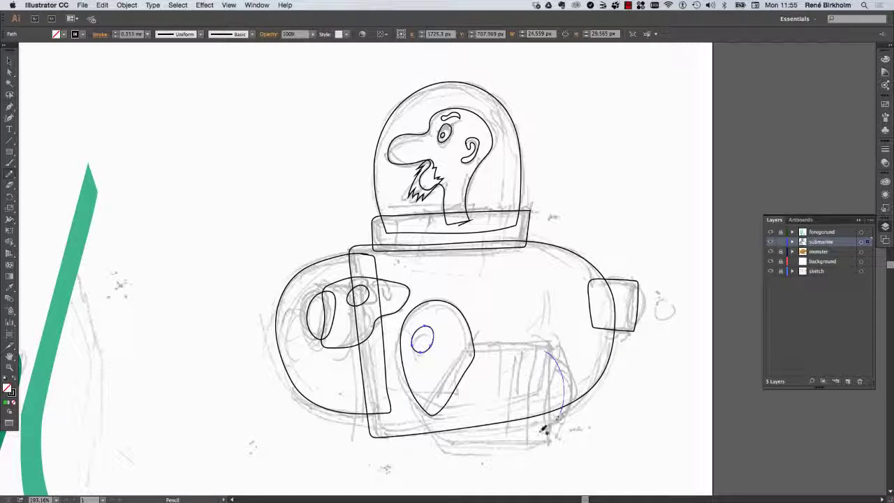
{"action": "left_click_drag", "start_coordinate": [548, 345], "coordinate": [539, 427]}
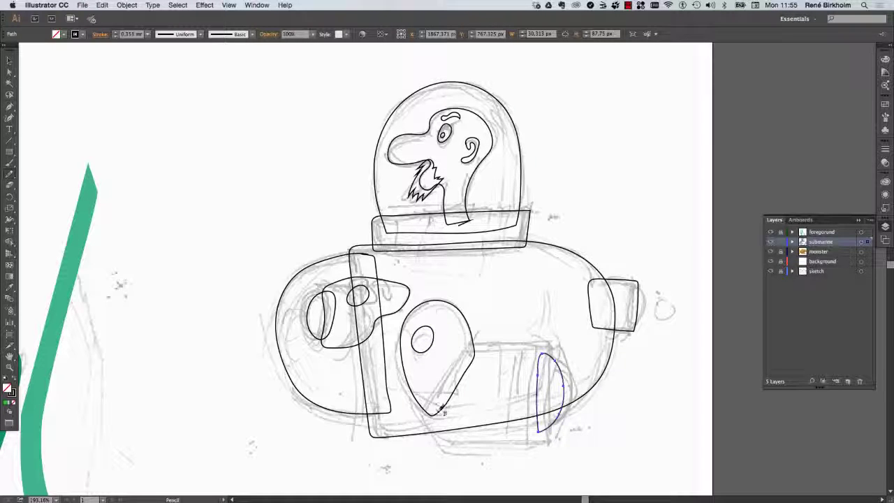
{"action": "mouse_move", "coordinate": [422, 414]}
{"action": "left_mouse_down"}
{"action": "mouse_move", "coordinate": [458, 358]}
{"action": "mouse_move", "coordinate": [498, 340]}
{"action": "left_mouse_up"}
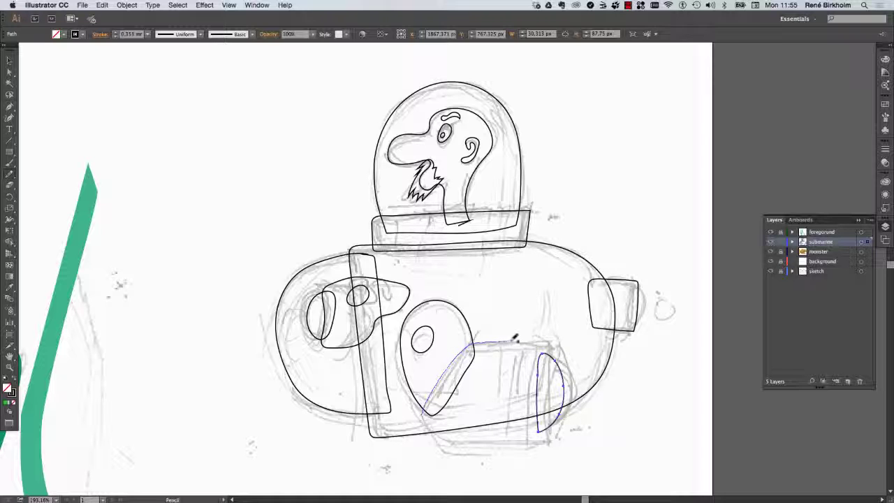
{"action": "mouse_move", "coordinate": [498, 340]}
{"action": "left_mouse_down"}
{"action": "mouse_move", "coordinate": [548, 341]}
{"action": "mouse_move", "coordinate": [549, 447]}
{"action": "mouse_move", "coordinate": [458, 456]}
{"action": "mouse_move", "coordinate": [414, 413]}
{"action": "left_mouse_up"}
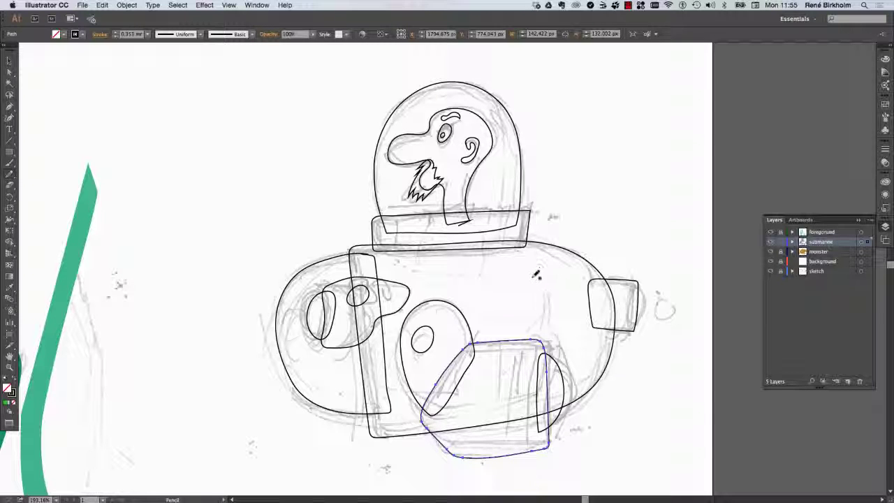
{"action": "mouse_move", "coordinate": [532, 275]}
{"action": "left_mouse_down"}
{"action": "mouse_move", "coordinate": [541, 288]}
{"action": "mouse_move", "coordinate": [530, 271]}
{"action": "left_mouse_up"}
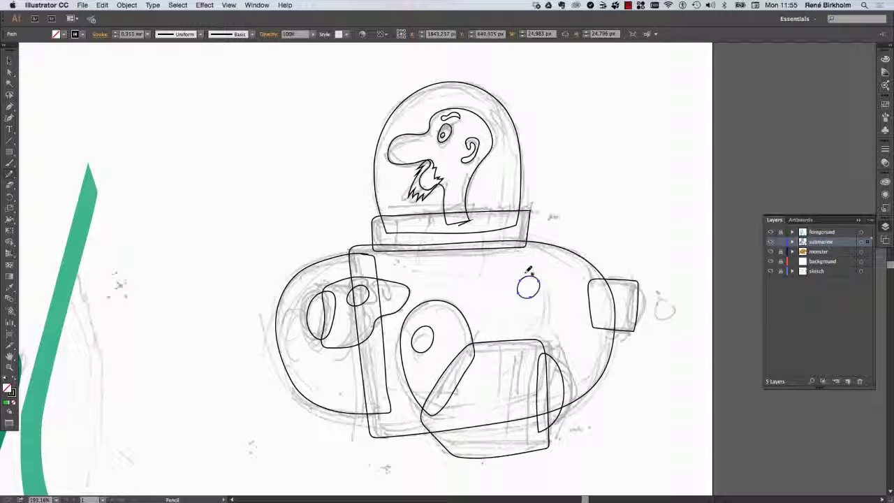